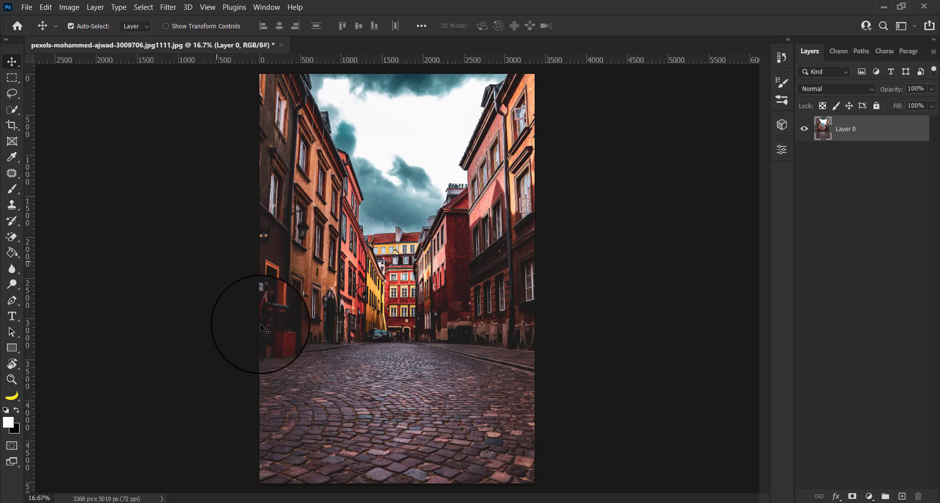
- Paint a Quick Selection over the cobblestone street with a 100 px brush
scroll(373, 377, up, 2)
scroll(374, 374, up, 3)
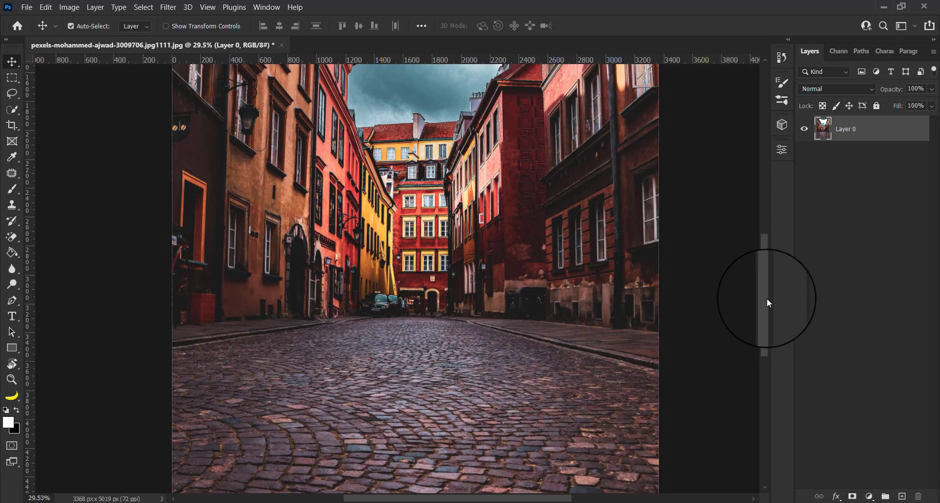
drag(766, 303, 772, 327)
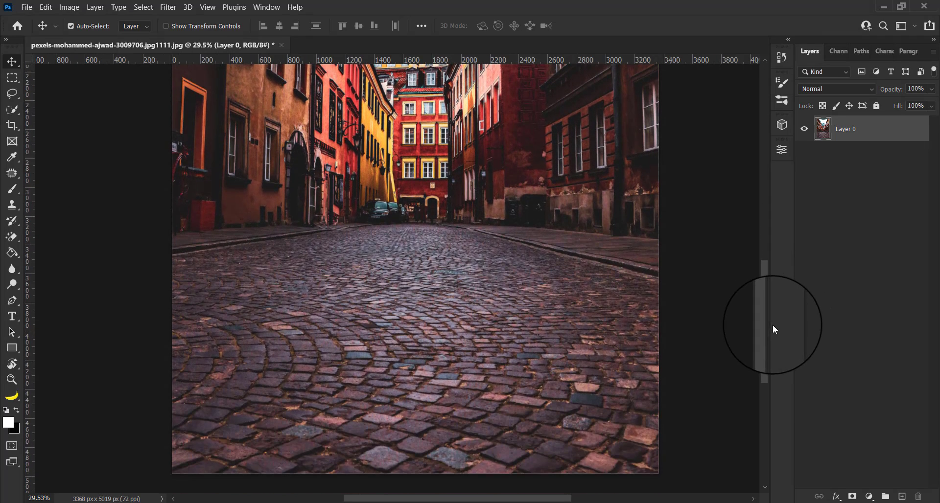
click(10, 113)
click(68, 121)
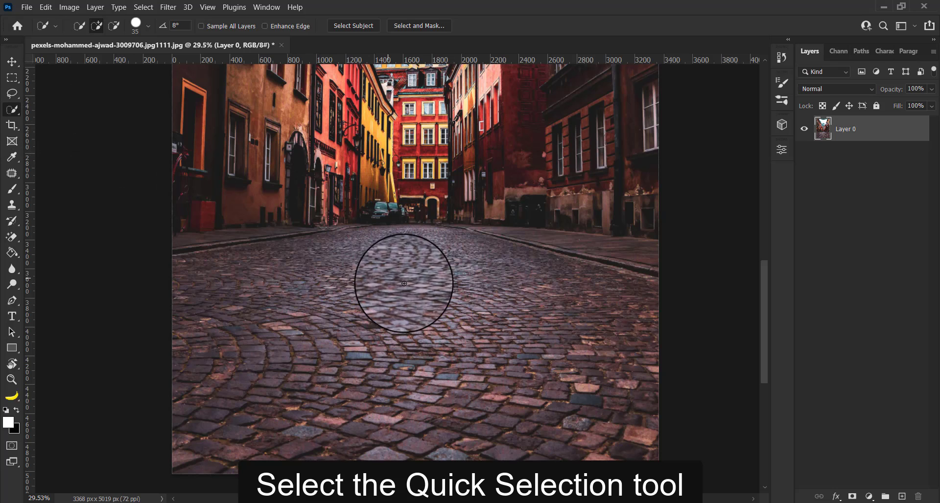
key(bracketright)
key(bracketright)
key(bracketright)
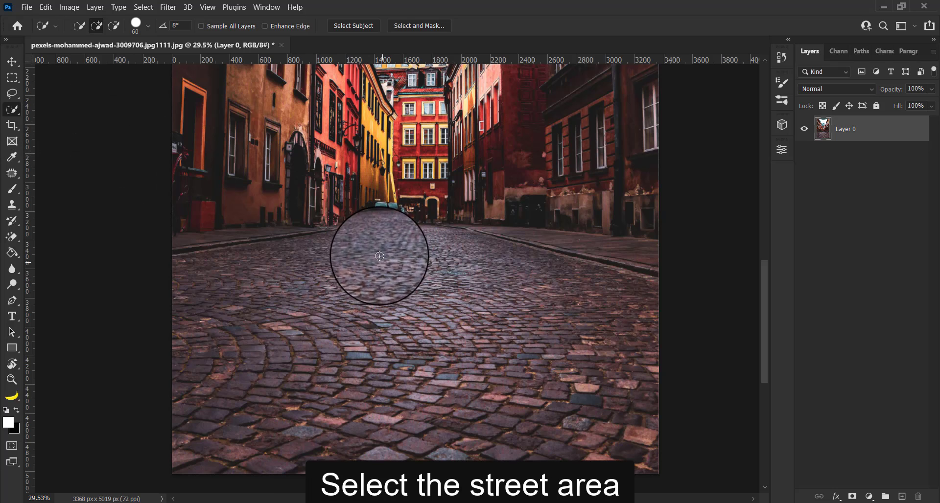
mouse_move(373, 233)
mouse_down()
mouse_move(367, 497)
mouse_move(546, 312)
mouse_move(625, 251)
mouse_move(676, 260)
mouse_move(521, 271)
mouse_move(461, 248)
mouse_move(413, 272)
mouse_move(186, 246)
mouse_move(273, 231)
mouse_move(329, 200)
mouse_move(272, 137)
mouse_move(287, 159)
mouse_up()
- Extend the selection up to the horizon and refine the curb edge with a 25 px brush
scroll(286, 159, up, 5)
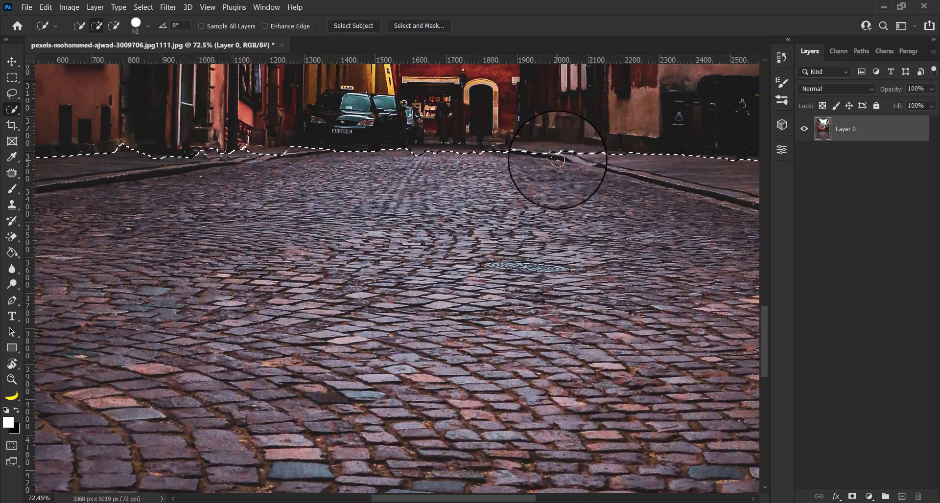
mouse_move(473, 153)
mouse_down()
mouse_move(419, 168)
mouse_move(445, 162)
mouse_move(445, 179)
mouse_move(447, 167)
mouse_move(420, 157)
mouse_move(432, 159)
mouse_move(151, 159)
mouse_move(120, 146)
mouse_up()
key(bracketleft)
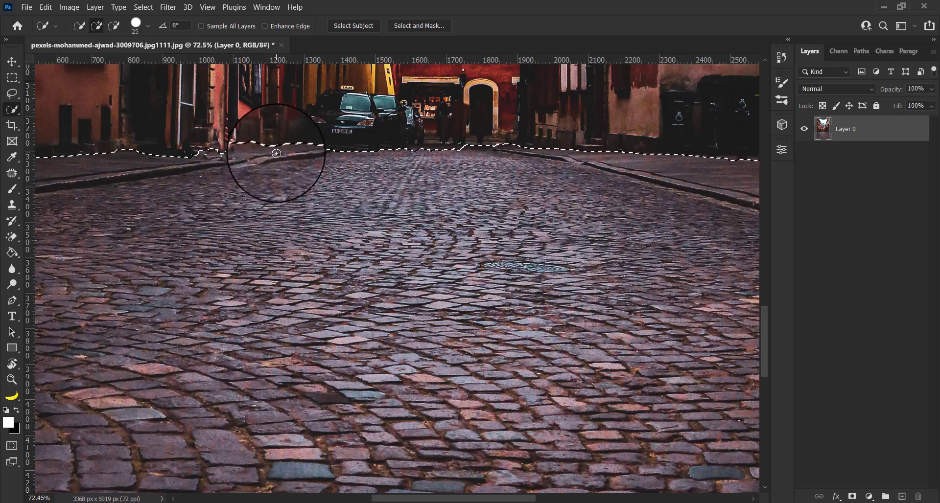
scroll(272, 164, down, 2)
scroll(405, 168, down, 7)
scroll(763, 269, down, 3)
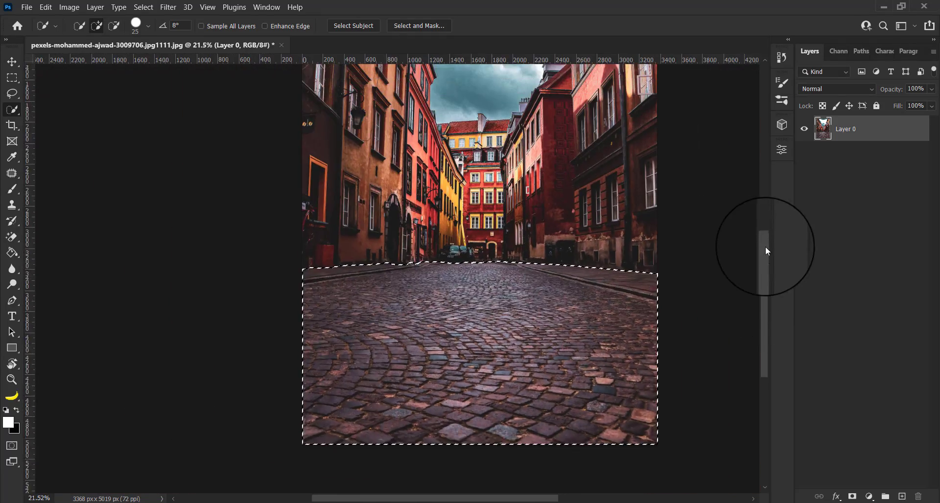
scroll(745, 237, down, 1)
scroll(743, 245, down, 1)
drag(449, 498, 490, 499)
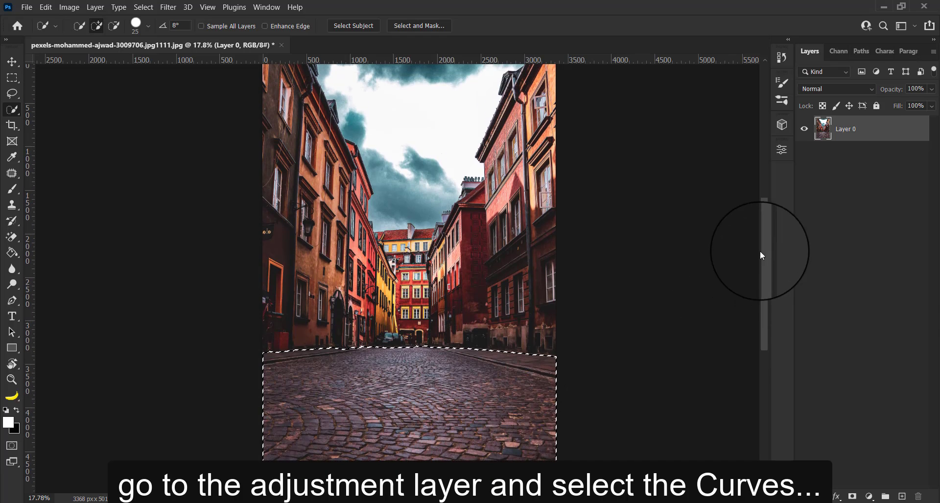
- Add a street-masked Curves 1 adjustment and pull the RGB midpoint down to darken the cobblestones
scroll(702, 255, down, 1)
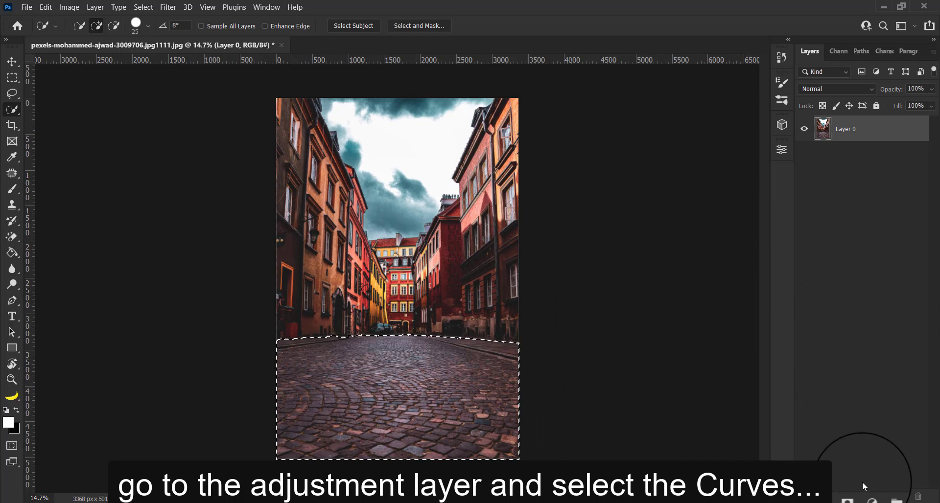
click(872, 499)
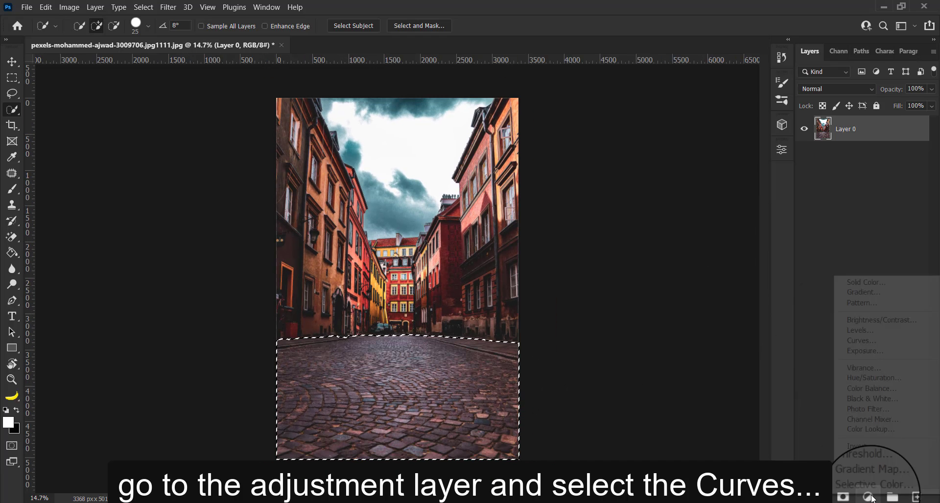
click(854, 343)
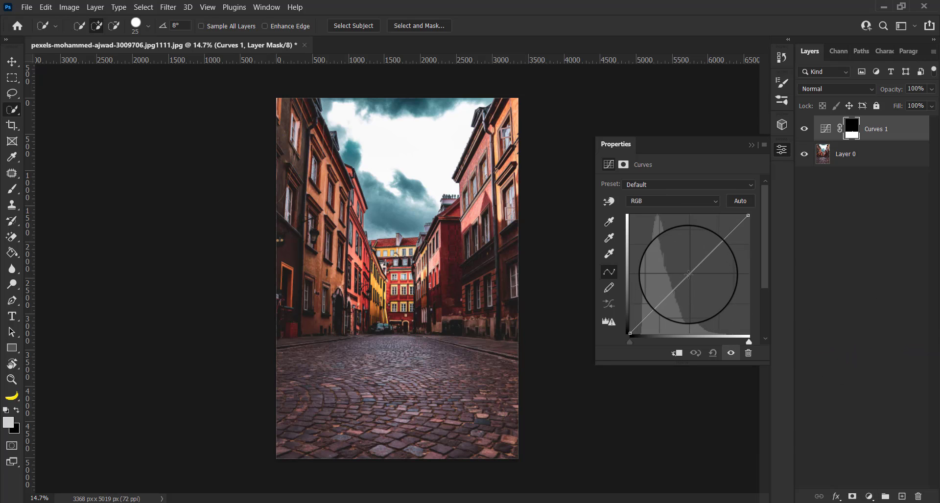
drag(689, 274, 697, 283)
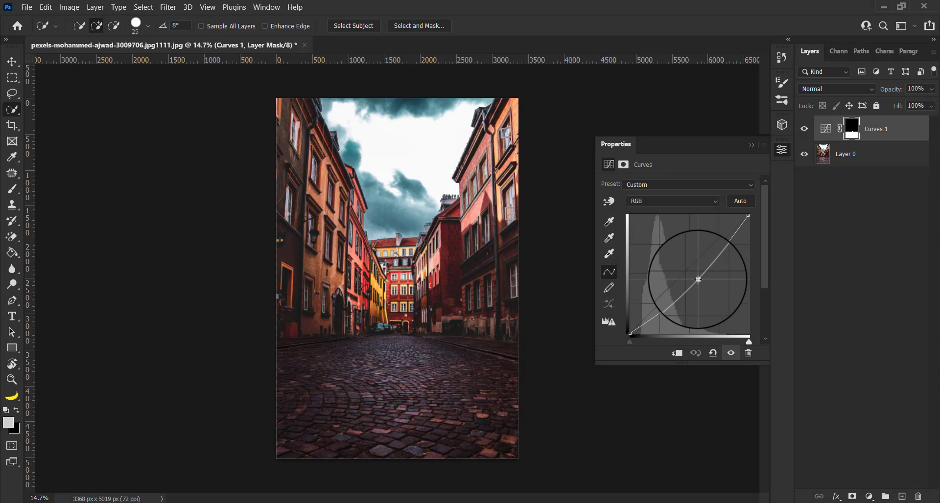
drag(698, 280, 711, 268)
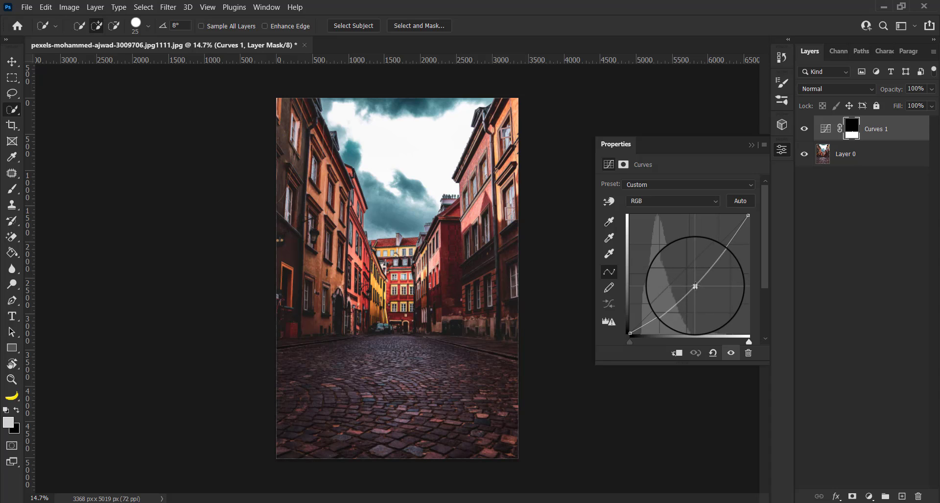
mouse_move(697, 288)
mouse_down()
mouse_move(685, 293)
mouse_move(702, 281)
mouse_up()
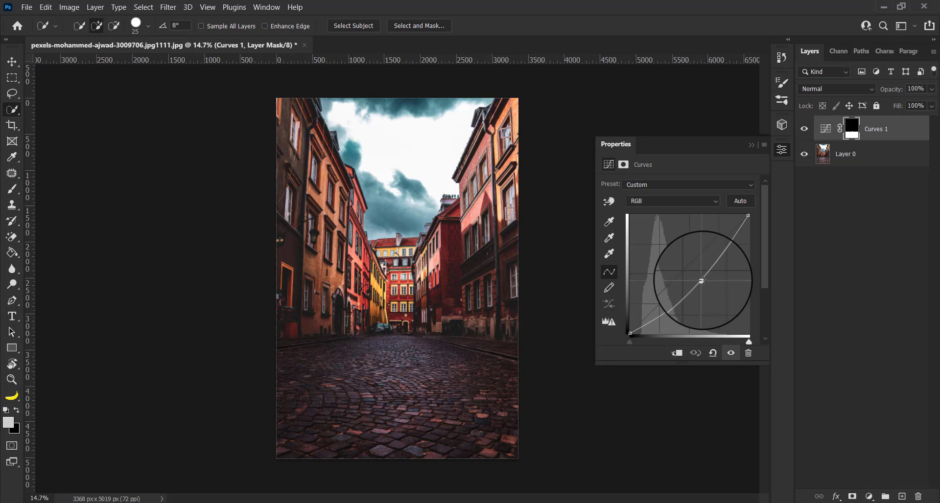
- Duplicate Layer 0 as Layer 0 copy and move it above Curves 1
click(751, 145)
click(847, 157)
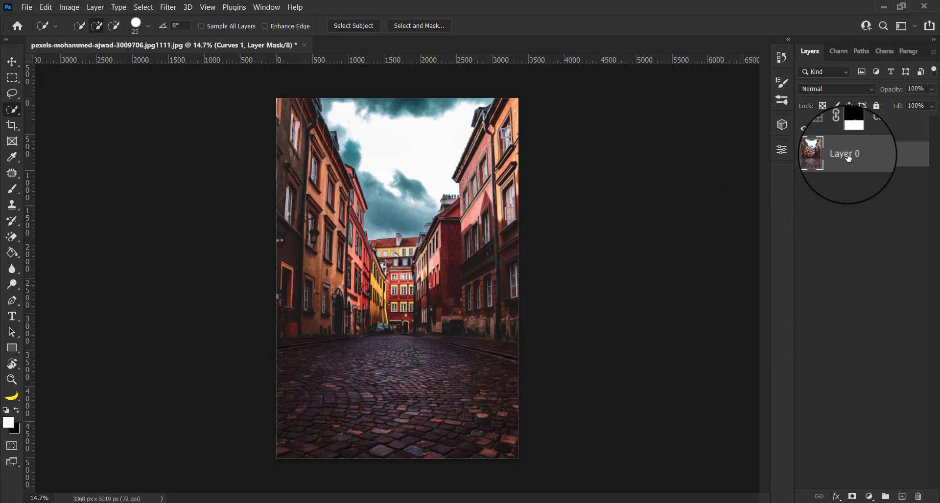
key(ctrl+j)
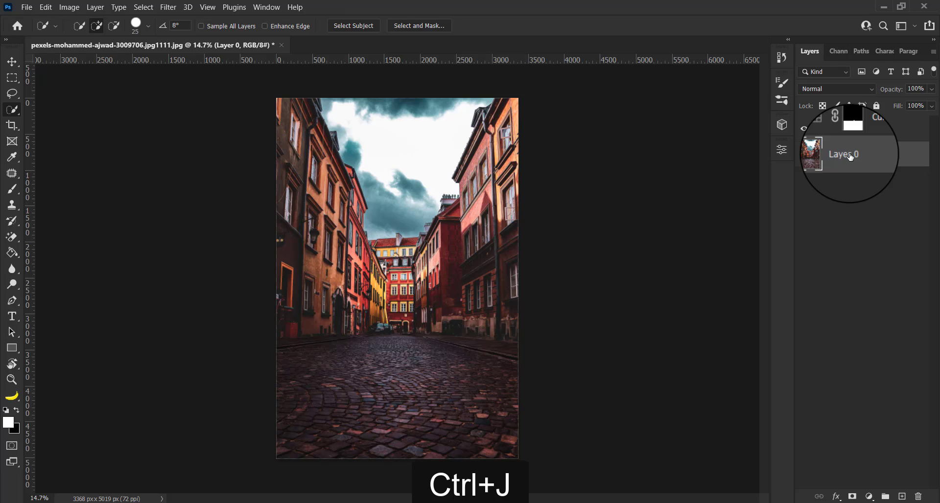
drag(850, 157, 857, 124)
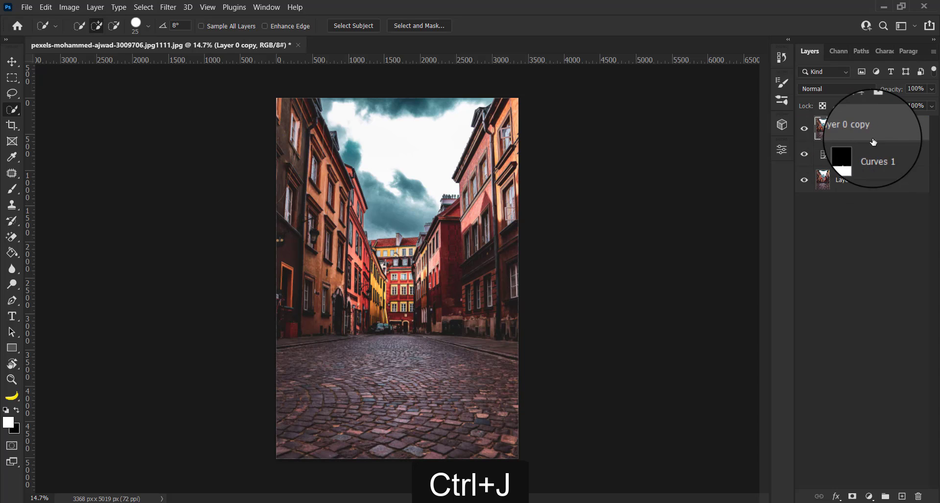
- Group Layer 0 copy with Curves 1 into Group 1, the copy stacked on top
drag(882, 155, 895, 195)
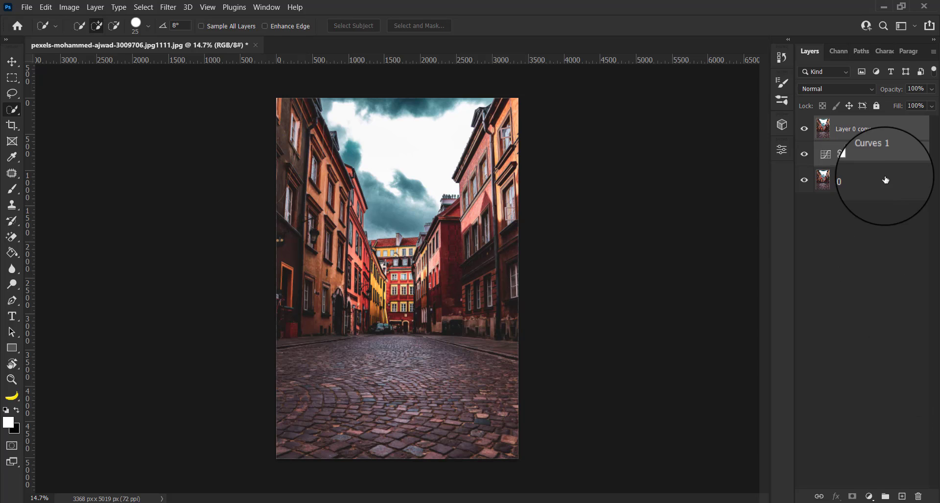
click(890, 496)
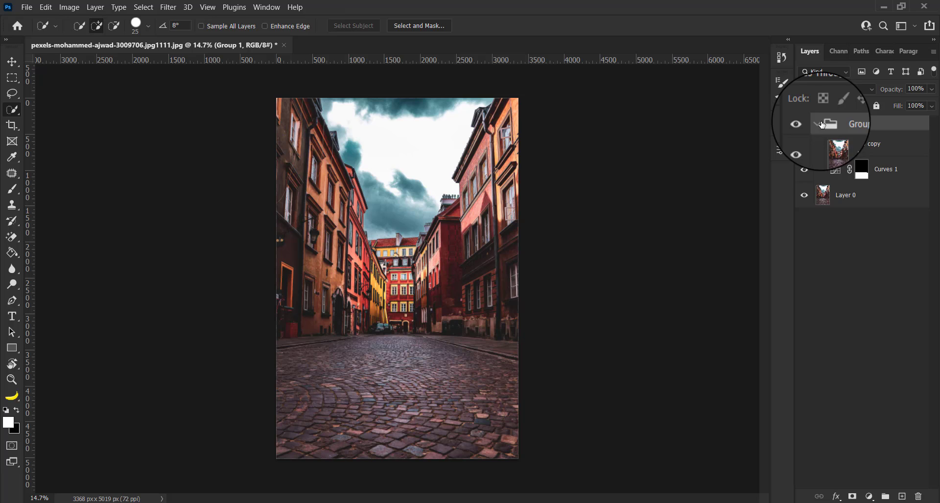
drag(877, 164, 873, 125)
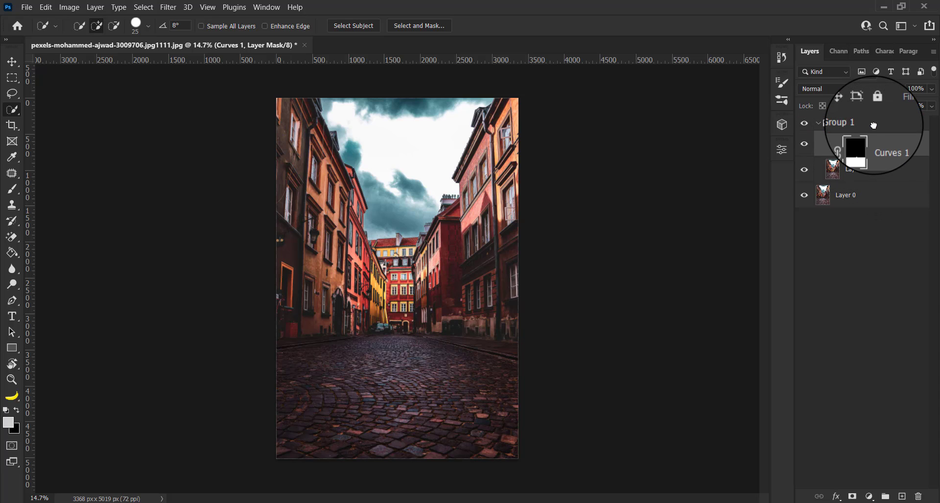
click(865, 170)
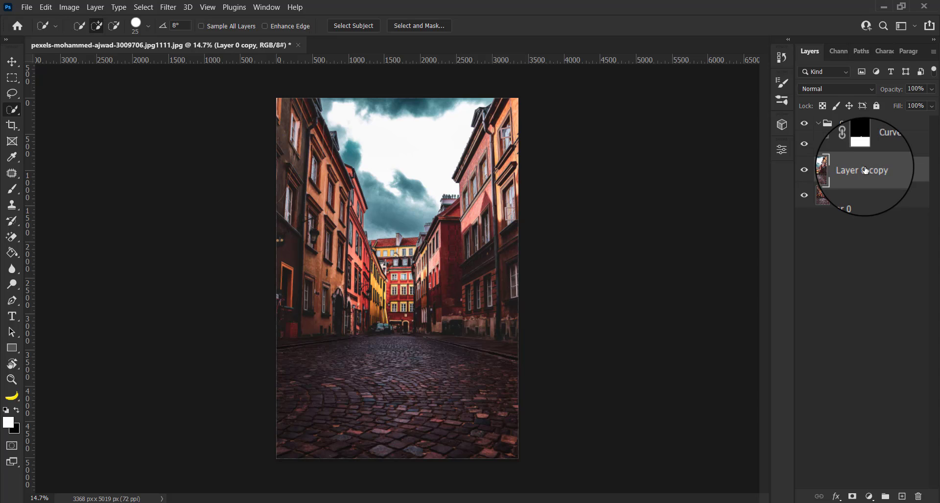
drag(866, 171, 875, 151)
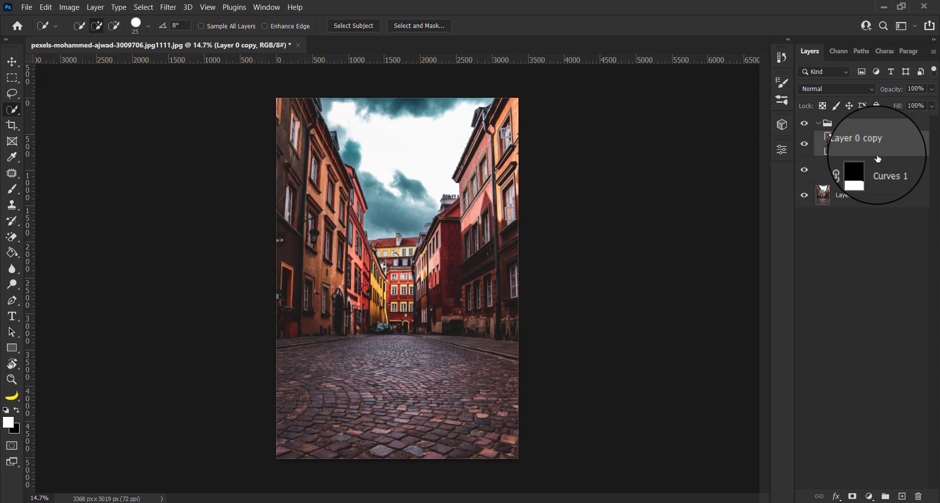
- Flip Layer 0 copy vertically and drag it down over the lower half of the photo
key(ctrl+t)
right_click(469, 188)
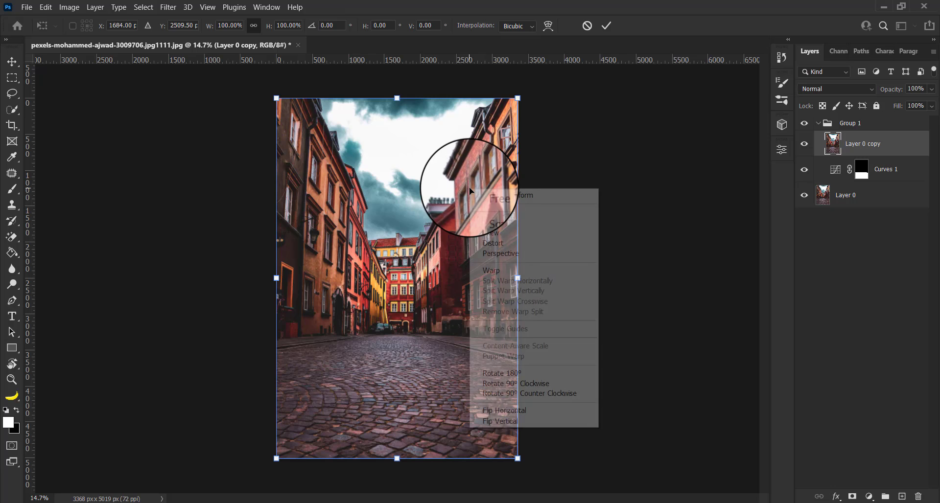
click(500, 423)
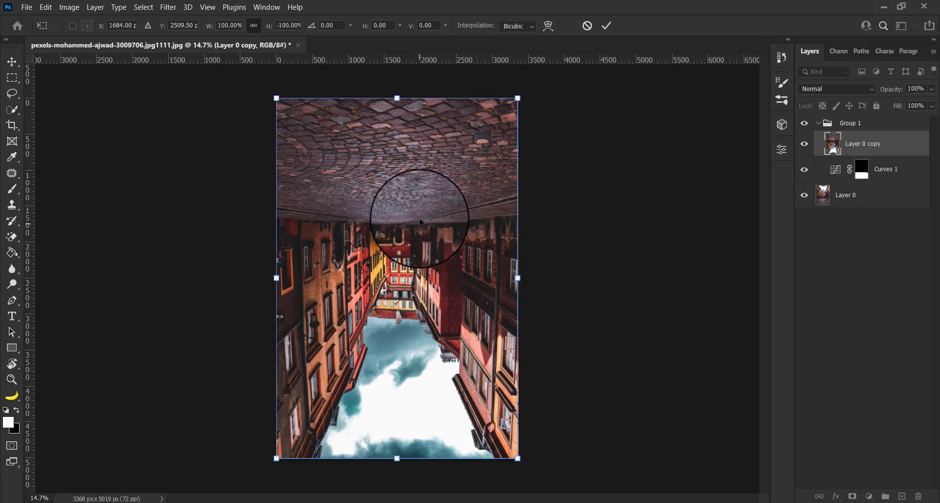
mouse_move(420, 221)
mouse_down()
mouse_move(424, 392)
mouse_move(420, 334)
mouse_move(421, 342)
mouse_up()
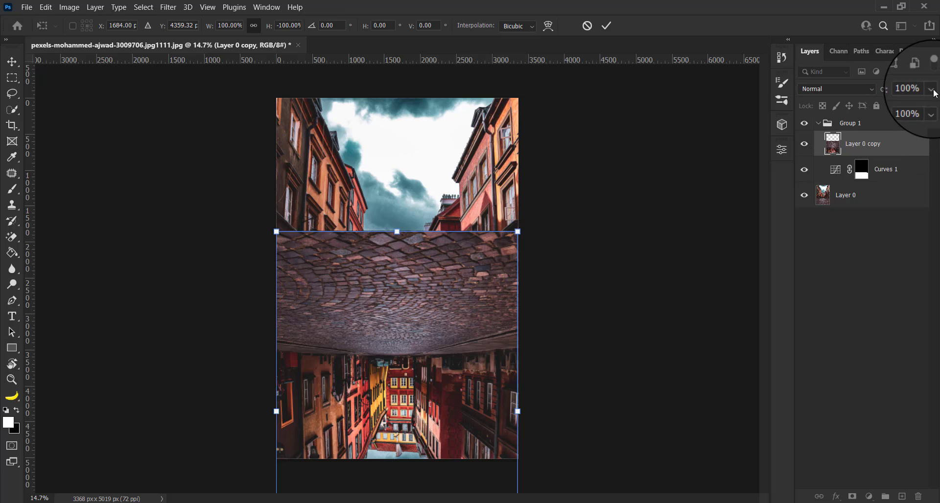
- Align the reflection to the ground line at reduced opacity, then restore 100% and commit
drag(933, 104, 886, 105)
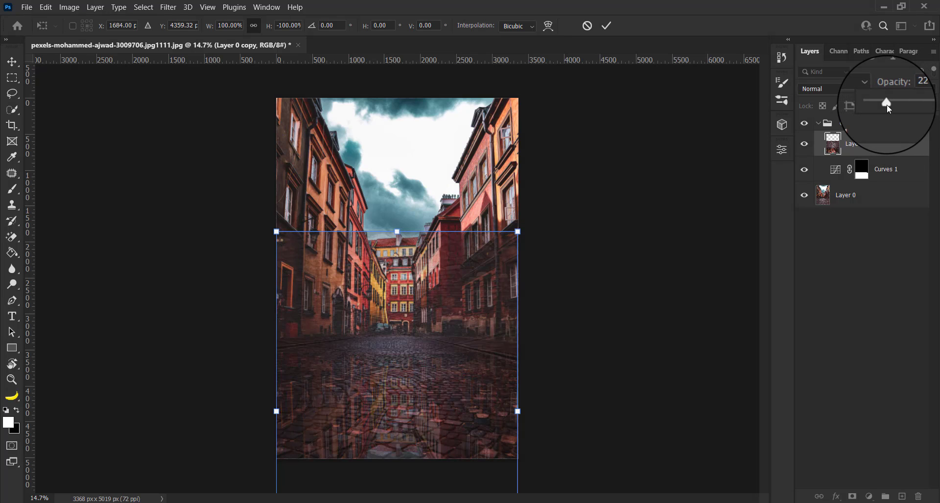
mouse_move(433, 334)
mouse_down()
mouse_move(434, 312)
mouse_move(435, 328)
mouse_up()
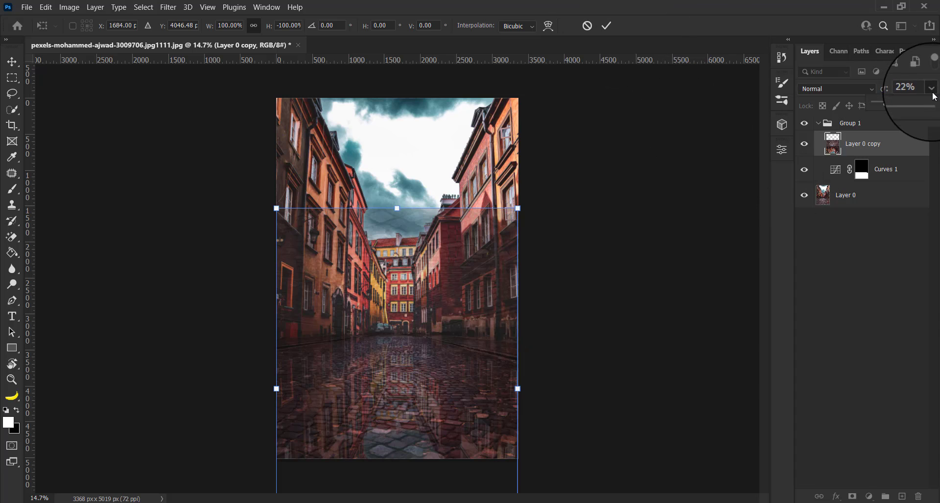
drag(918, 109, 933, 109)
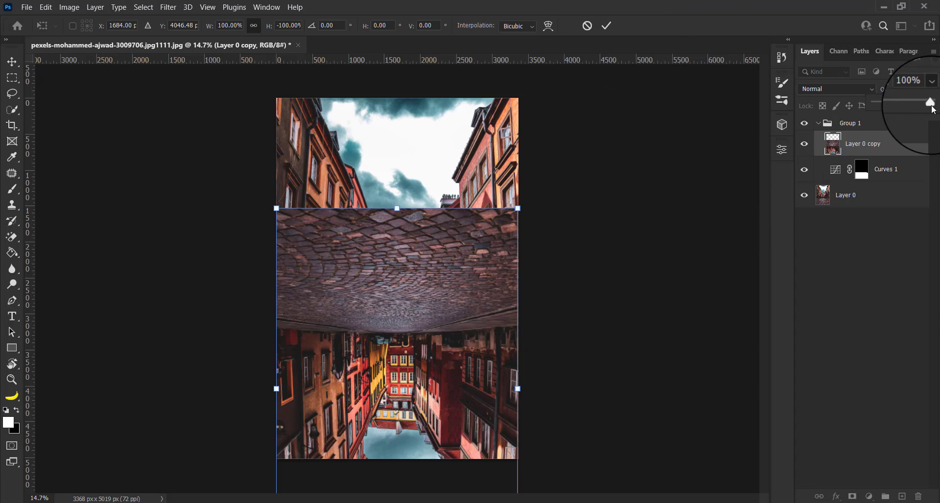
click(605, 25)
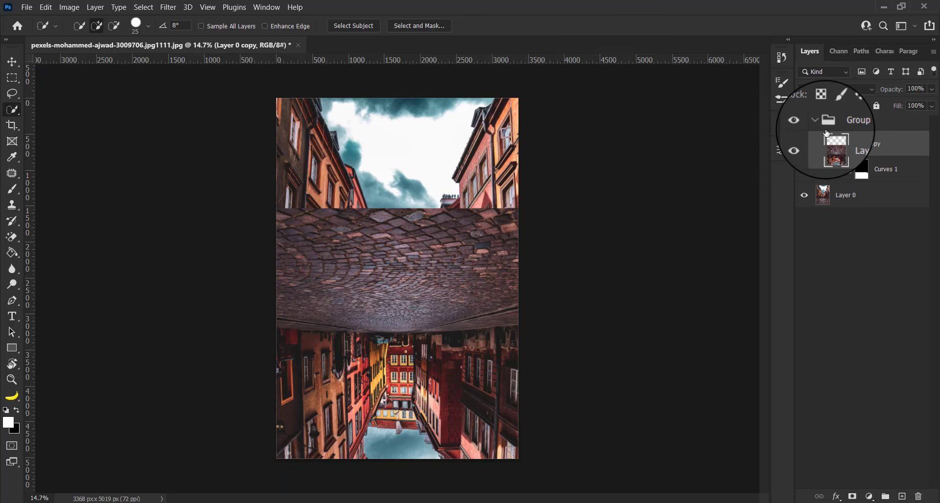
- Clip Layer 0 copy to the Curves 1 mask and nudge the reflection into place
click(842, 124)
click(843, 155)
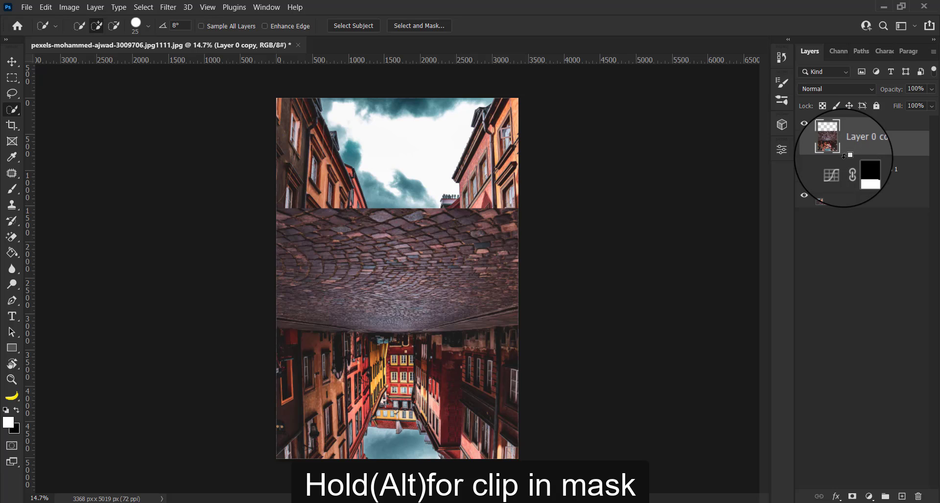
alt+click(843, 156)
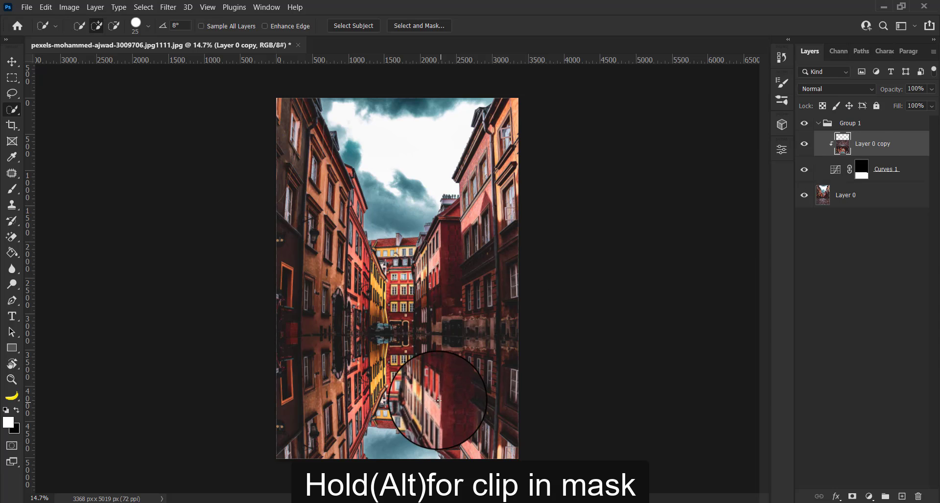
click(13, 68)
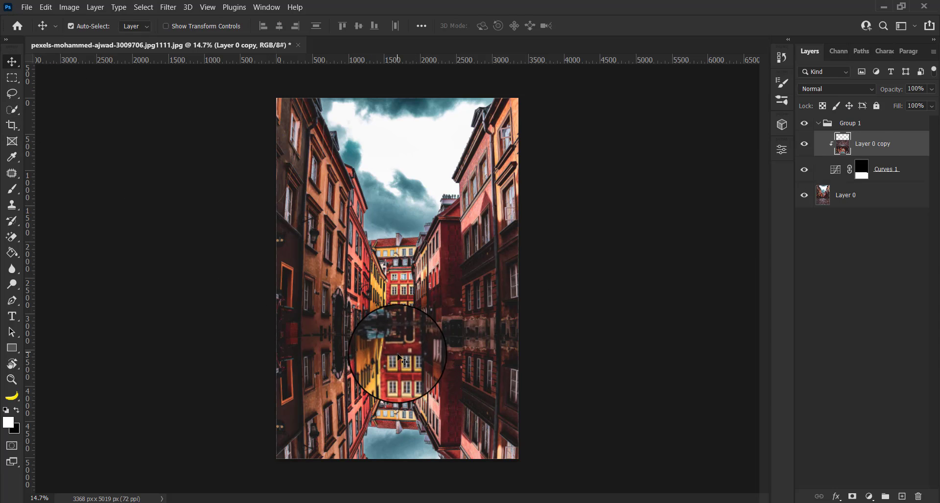
drag(398, 362, 401, 353)
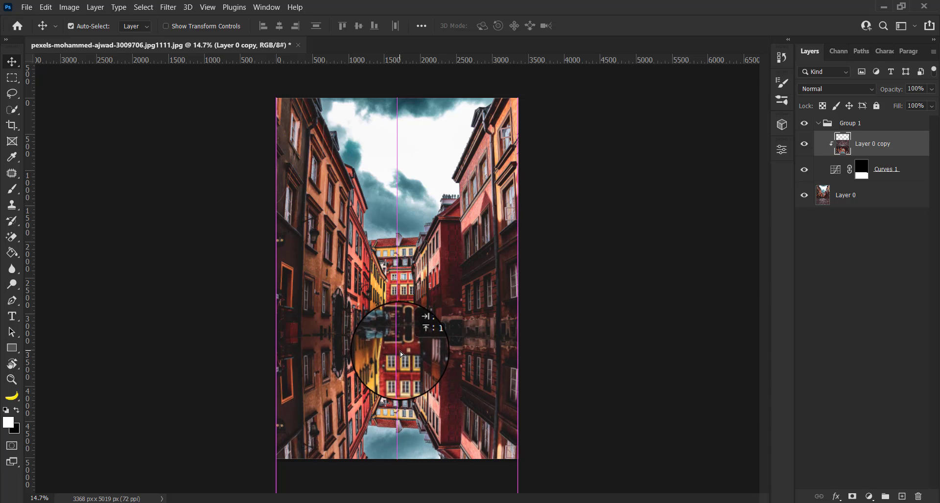
drag(400, 351, 401, 351)
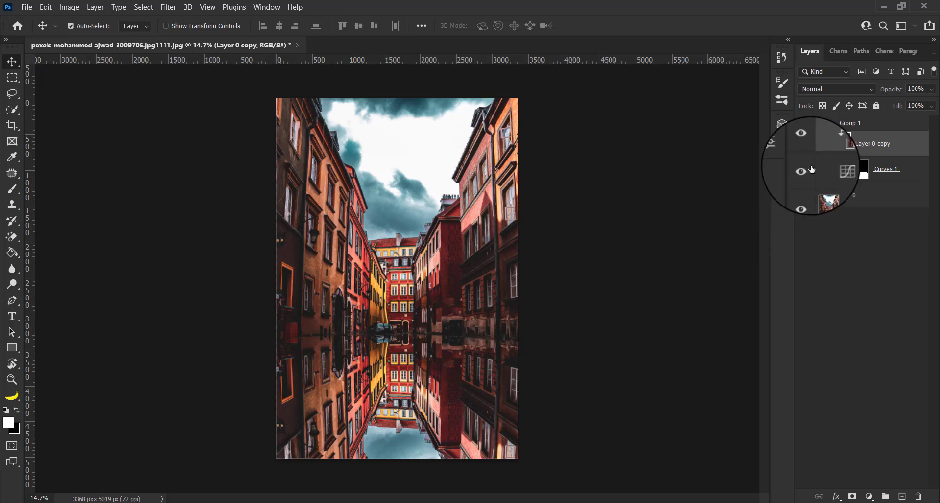
- Add Layer 1 above Group 1 and fill it with a Render > Clouds texture
click(849, 123)
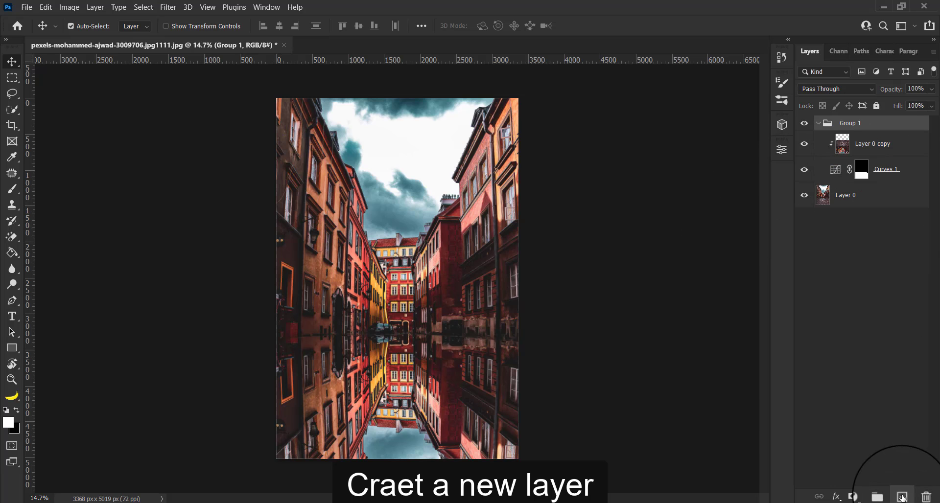
click(902, 496)
drag(854, 144, 857, 117)
click(171, 7)
mouse_move(180, 210)
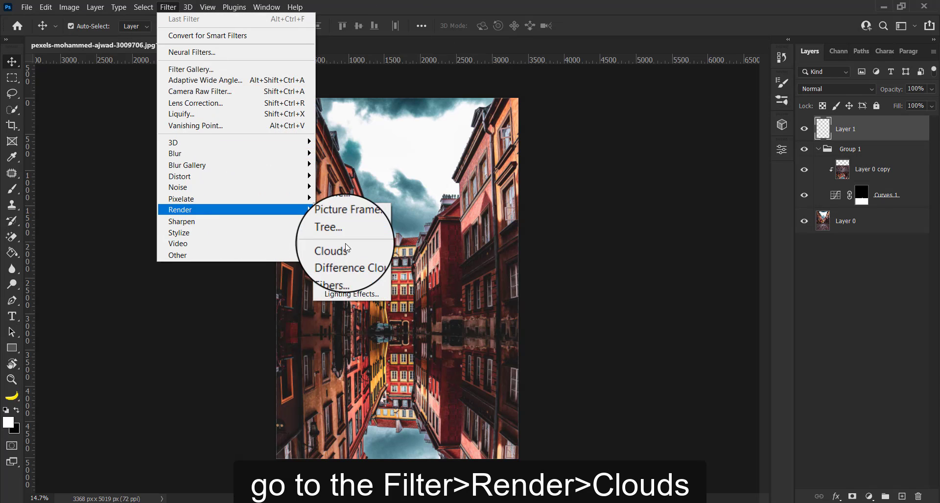
click(338, 248)
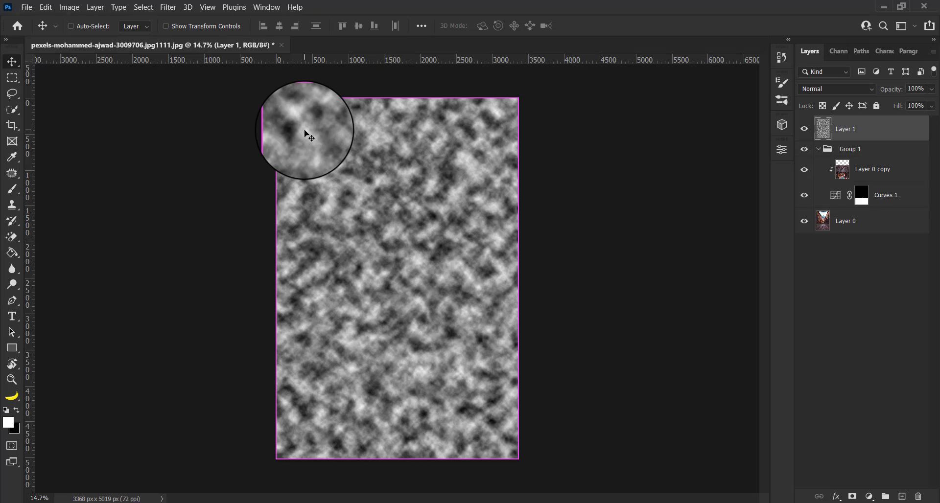
key(ctrl+t)
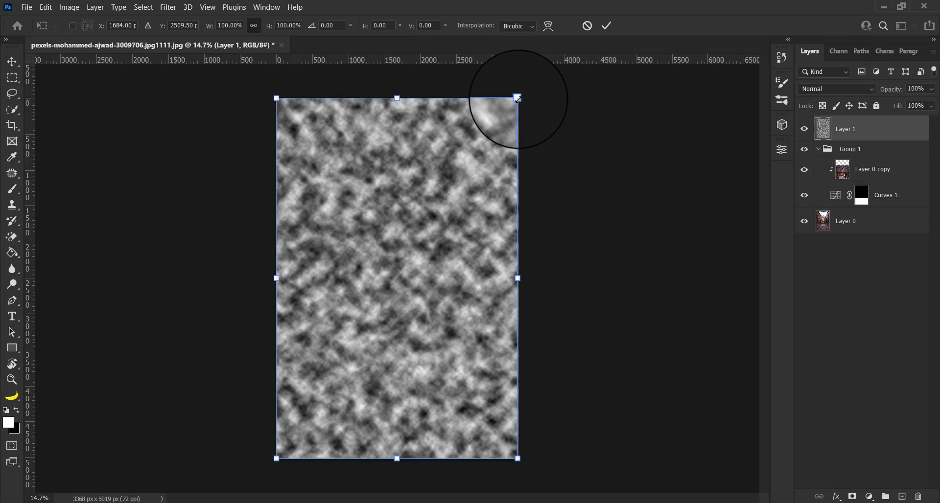
- Rotate the clouds 90° clockwise, scale them to 76.90% over the lower half, and hide Layer 0 copy
drag(517, 98, 429, 232)
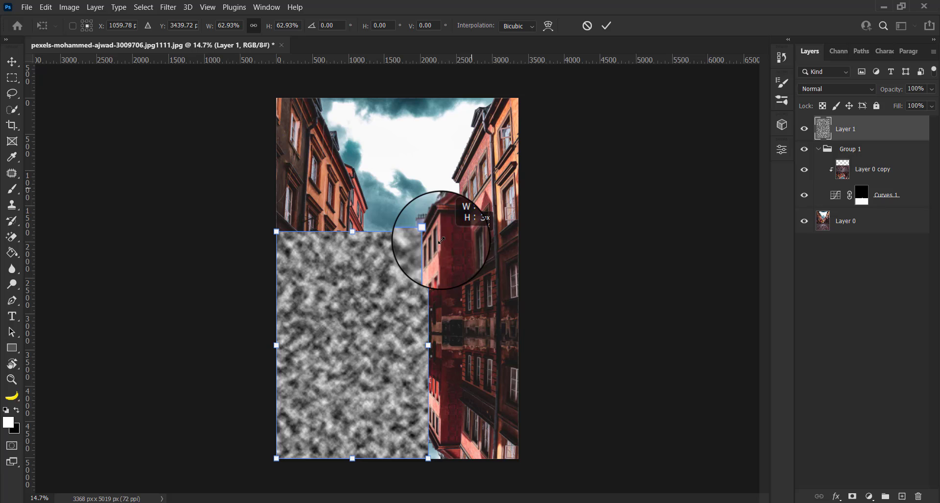
right_click(376, 337)
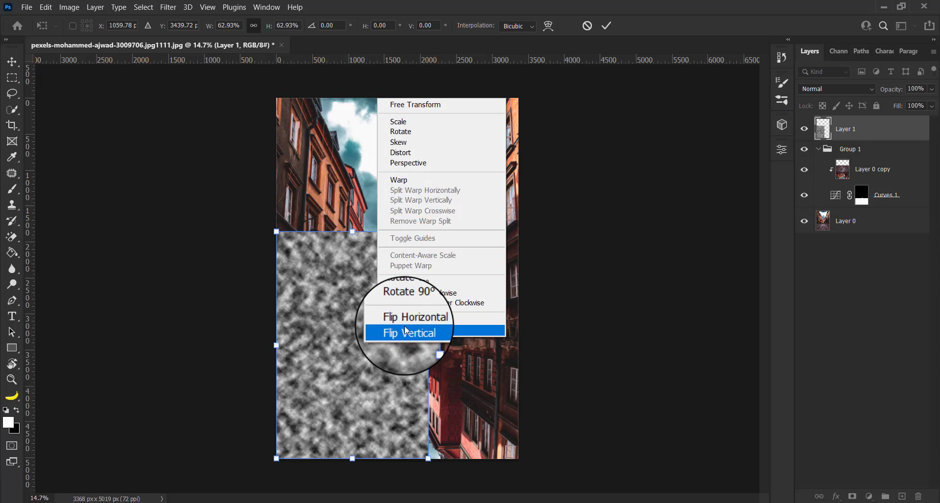
click(433, 292)
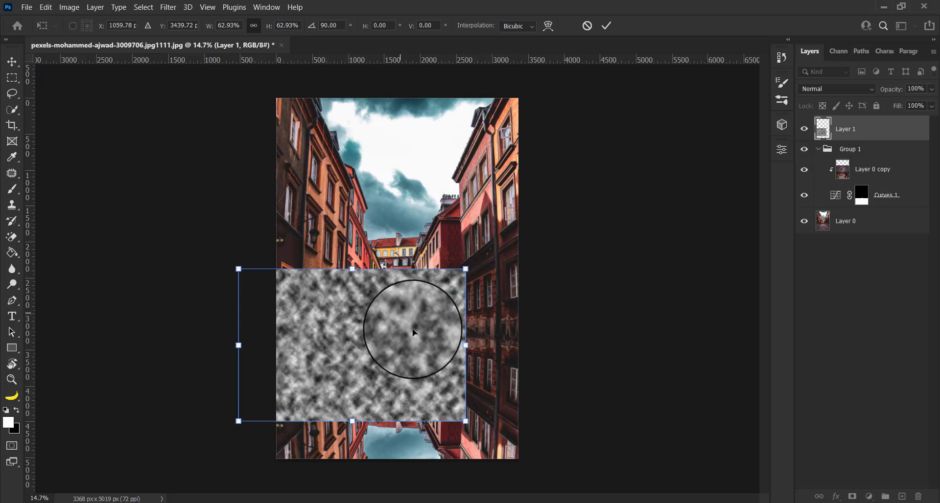
drag(459, 355, 439, 359)
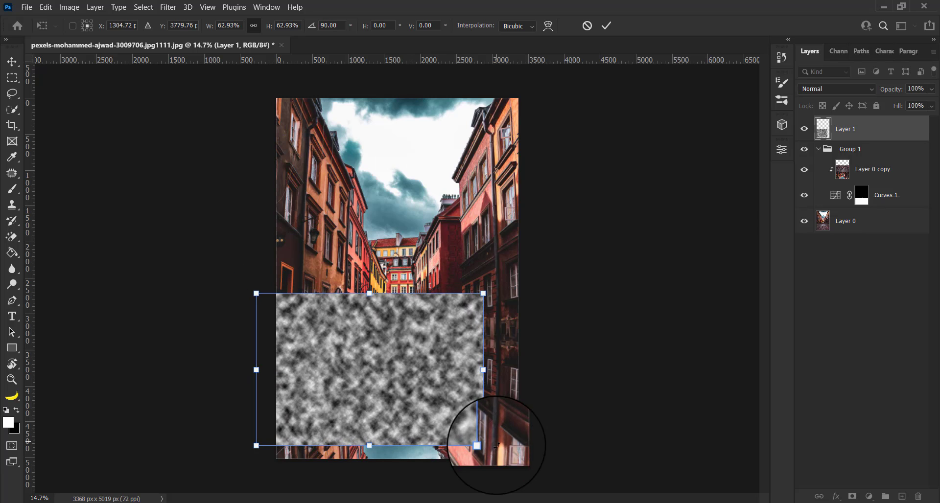
drag(482, 445, 533, 480)
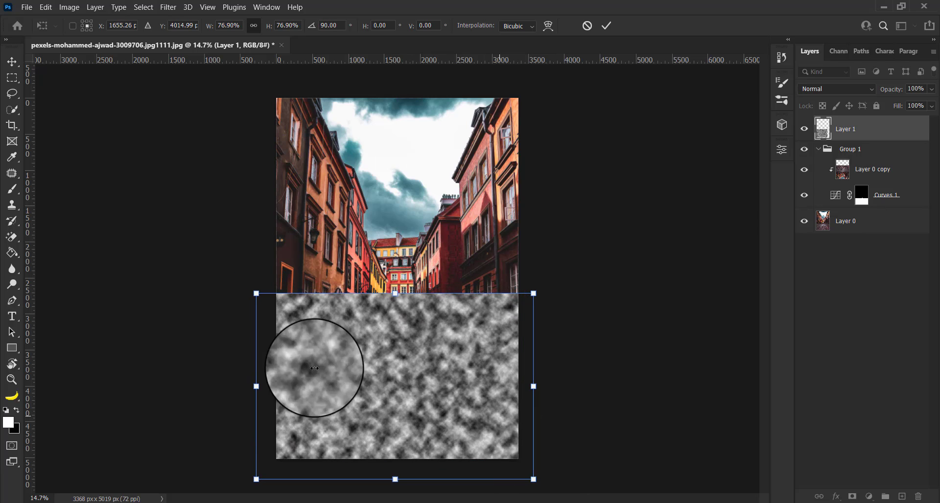
click(804, 170)
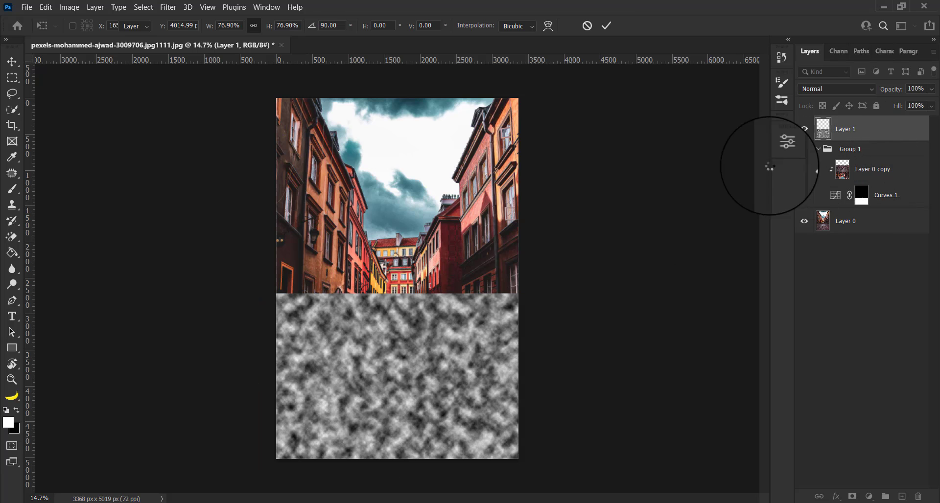
right_click(383, 324)
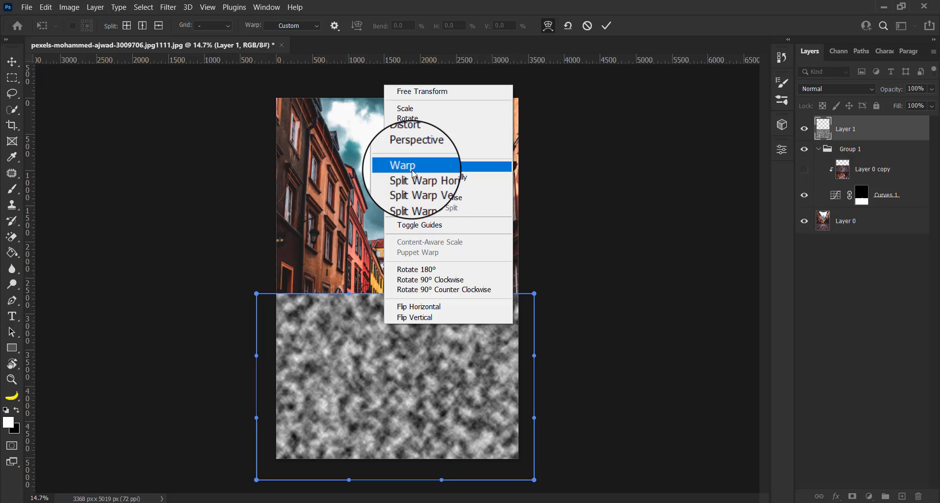
- Perspective-distort the clouds, pinching the top toward the vanishing point and spreading the bottom corners wide
click(413, 148)
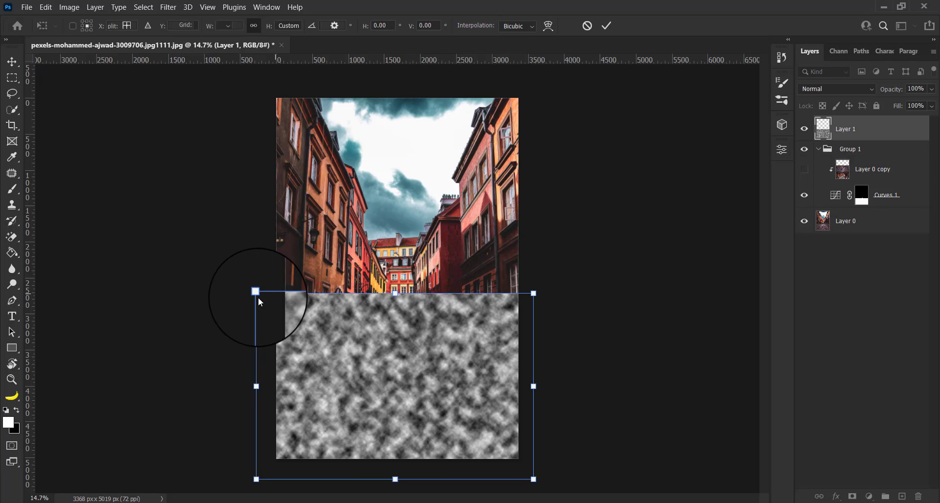
drag(258, 298, 383, 325)
mouse_move(256, 479)
mouse_down()
mouse_move(262, 456)
mouse_move(317, 419)
mouse_move(173, 380)
mouse_move(130, 395)
mouse_up()
key(ctrl+minus)
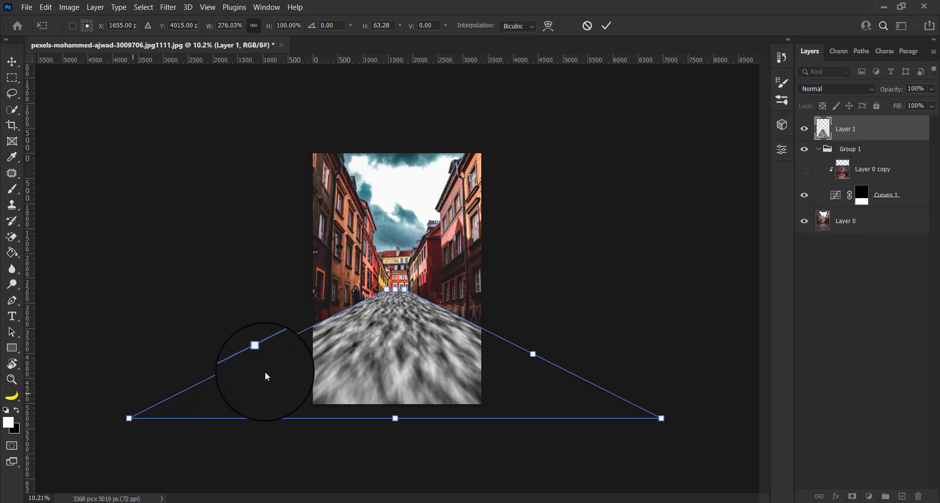
mouse_move(266, 376)
mouse_down()
mouse_move(391, 397)
mouse_move(381, 362)
mouse_up()
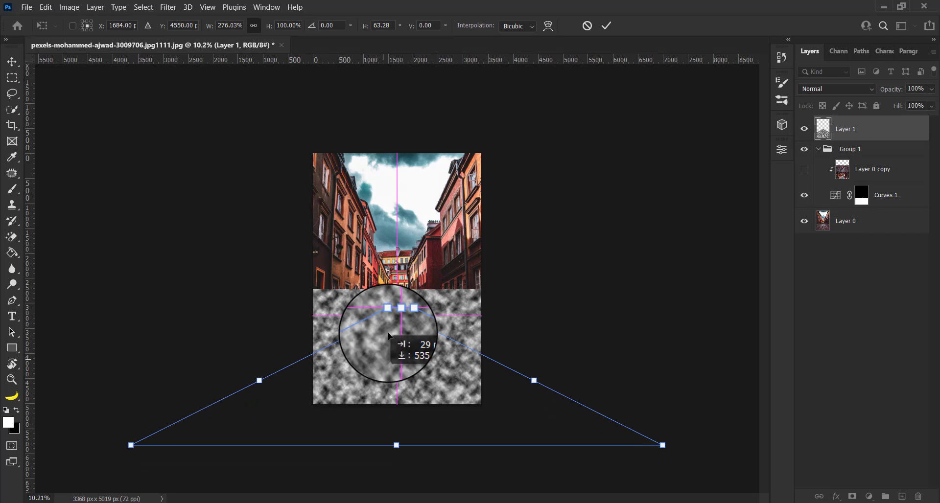
drag(383, 321, 378, 319)
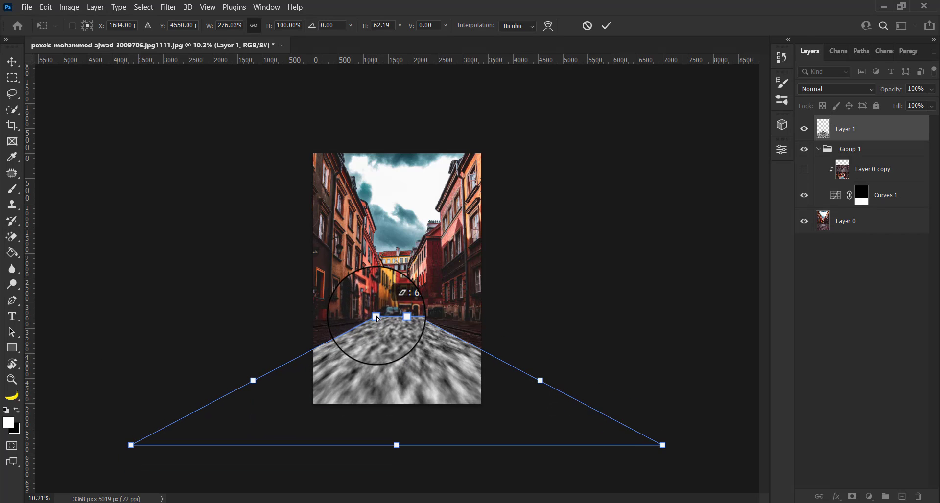
drag(254, 382, 240, 353)
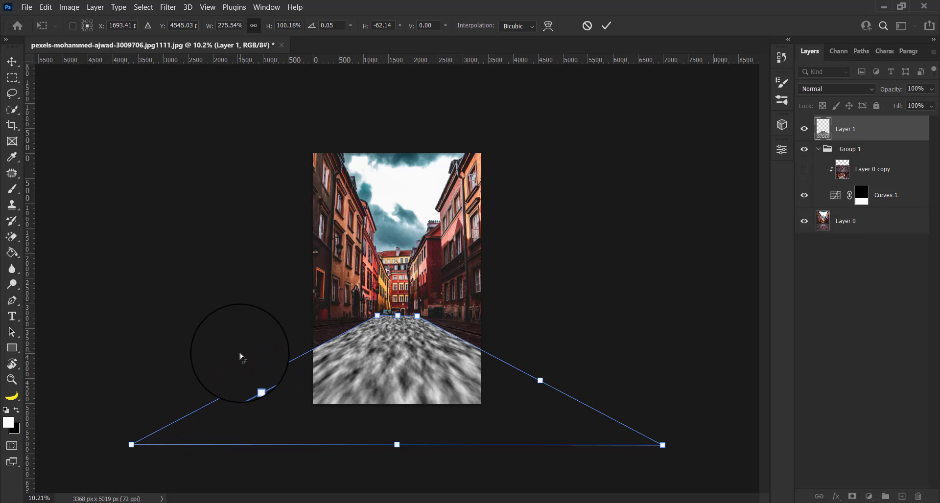
drag(119, 444, 37, 324)
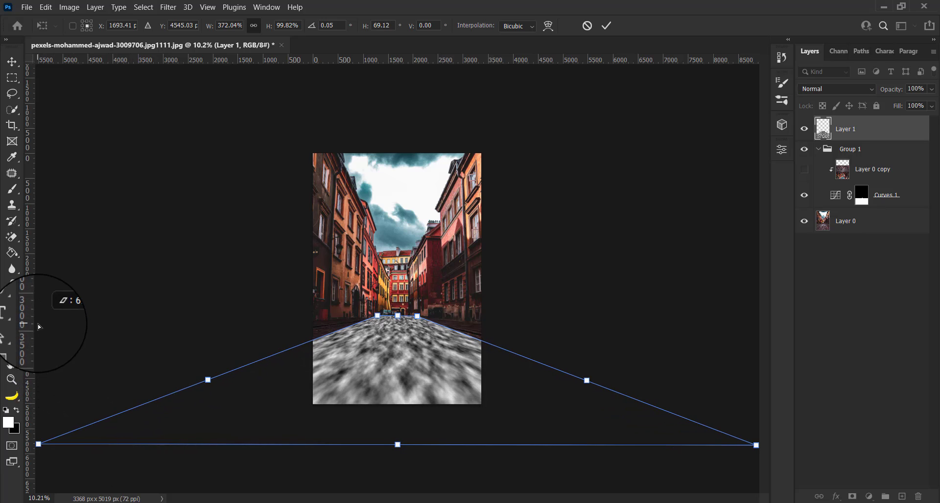
right_click(350, 377)
- Warp the clouds texture's left and right edges into a gentle arc and commit
click(390, 255)
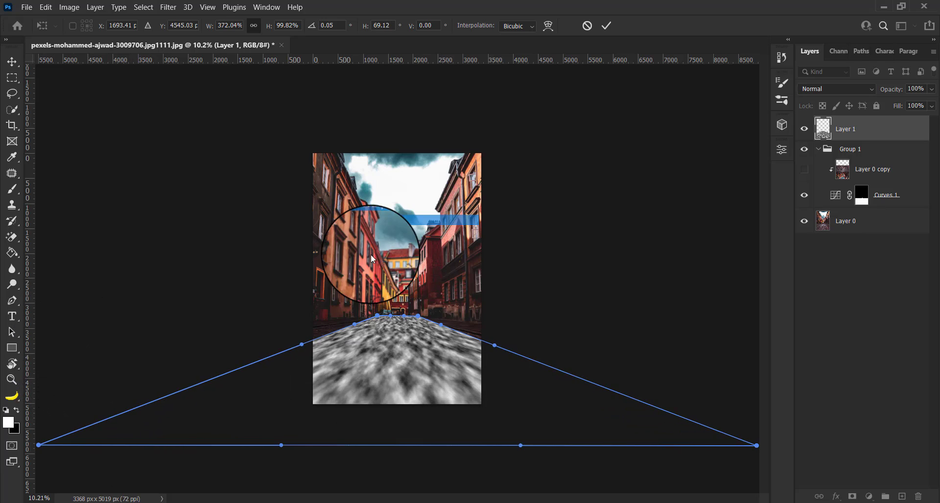
drag(302, 346, 277, 304)
key(ctrl+z)
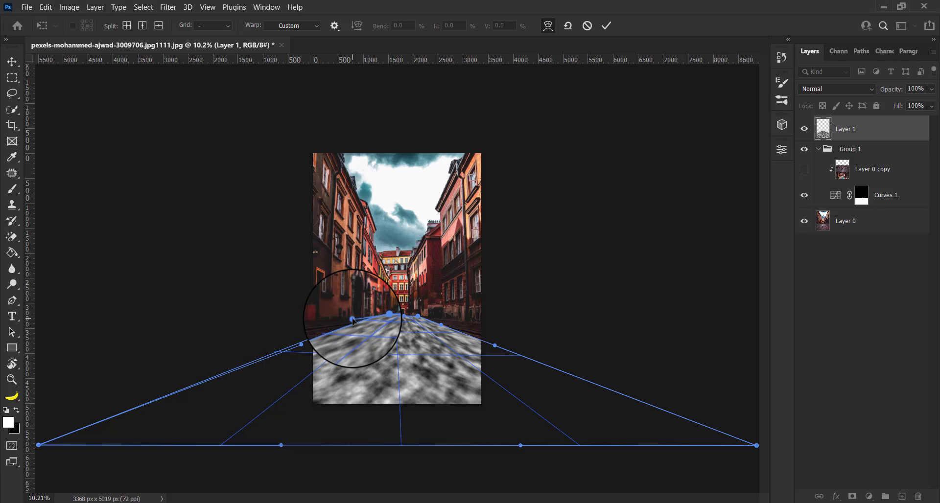
mouse_move(301, 344)
mouse_down()
mouse_move(273, 312)
mouse_move(282, 314)
mouse_up()
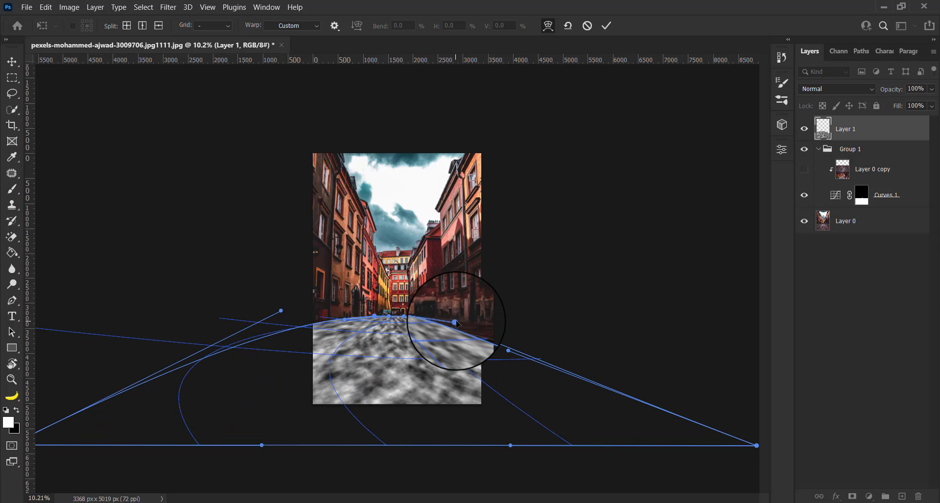
mouse_move(456, 324)
mouse_down()
mouse_move(509, 346)
mouse_move(517, 315)
mouse_up()
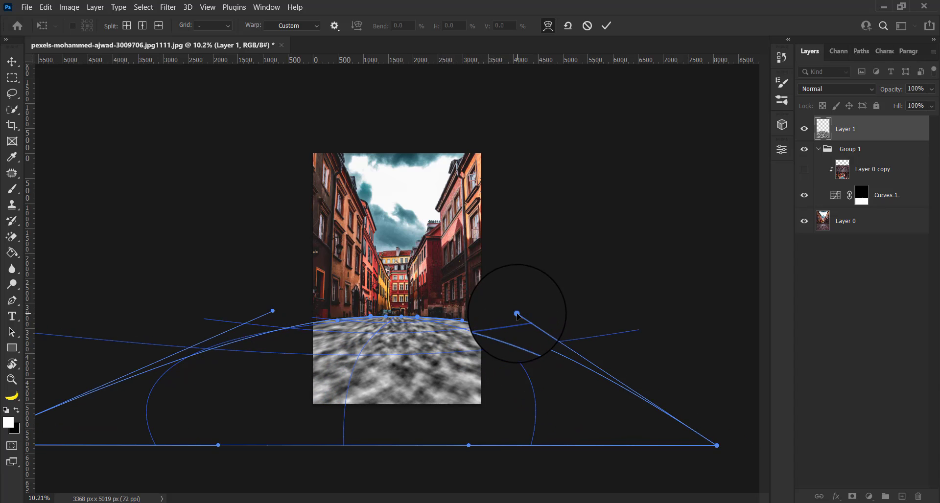
click(606, 26)
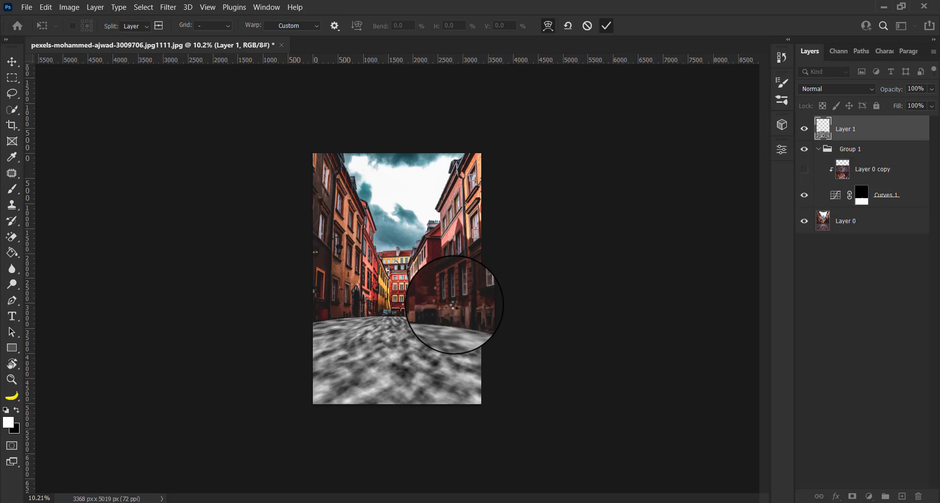
- Copy the entire warped clouds layer, hide Layer 1, and show and select Layer 0 copy
key(Return)
drag(452, 306, 409, 346)
scroll(426, 338, up, 1)
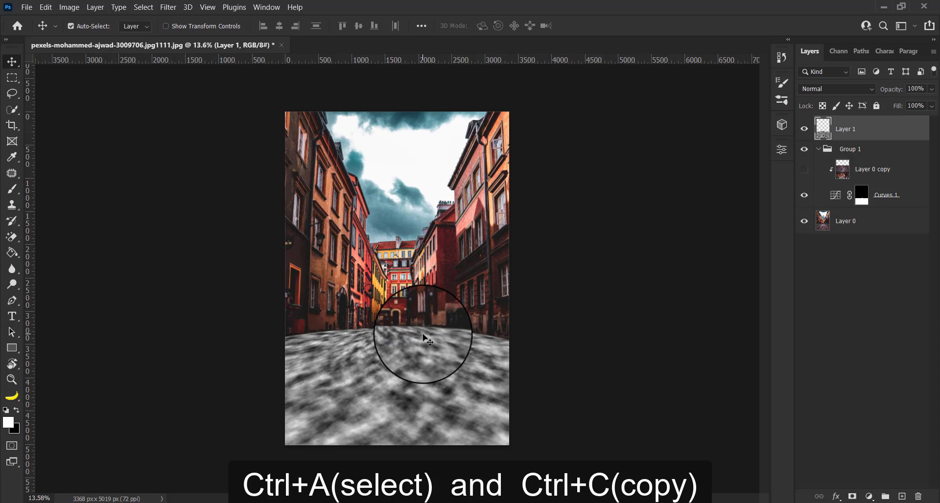
key(ctrl+a)
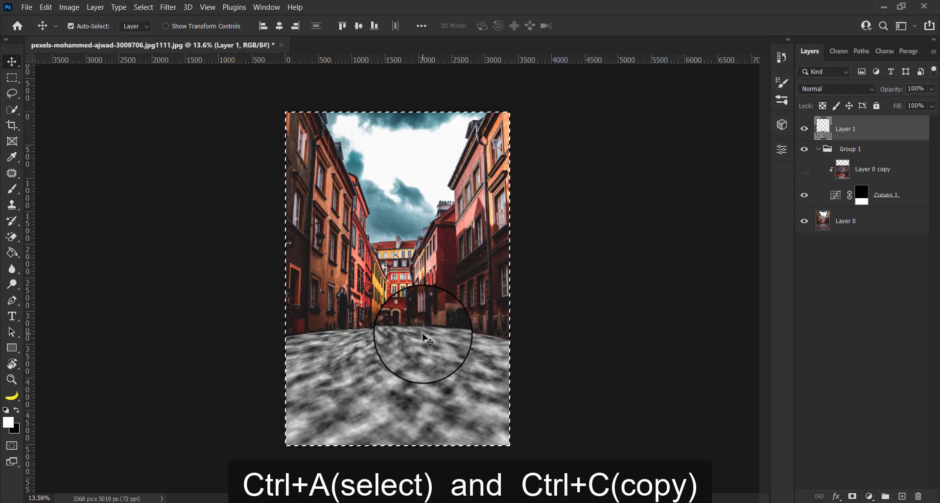
key(ctrl+c)
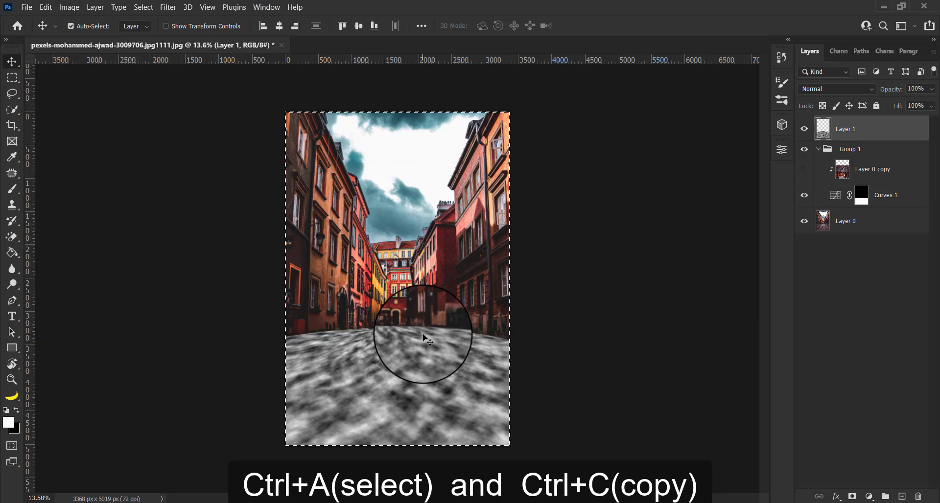
click(808, 132)
click(807, 172)
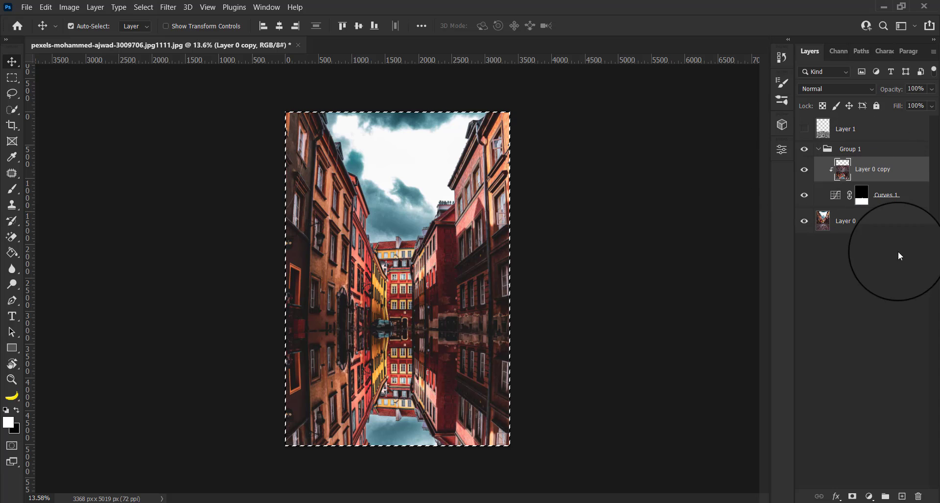
- Add a layer mask to Layer 0 copy, paste the clouds into it, and drag them to the bottom
click(852, 497)
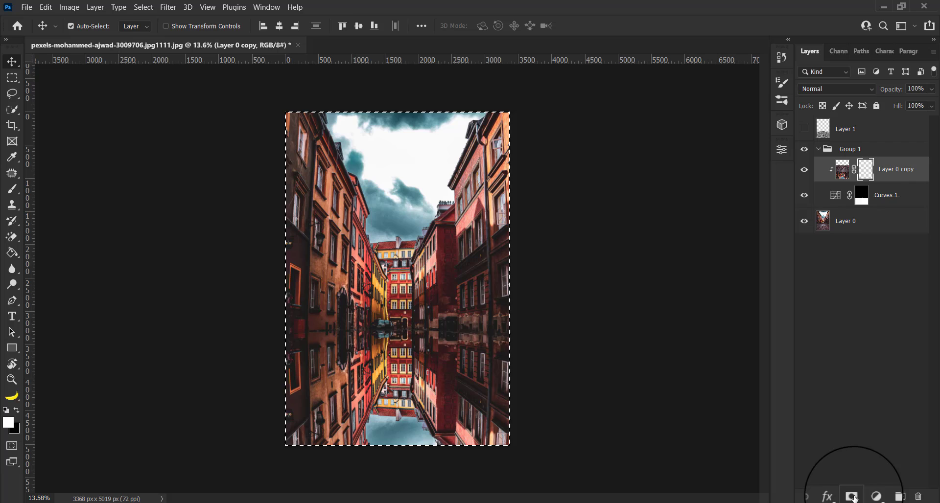
alt+click(864, 170)
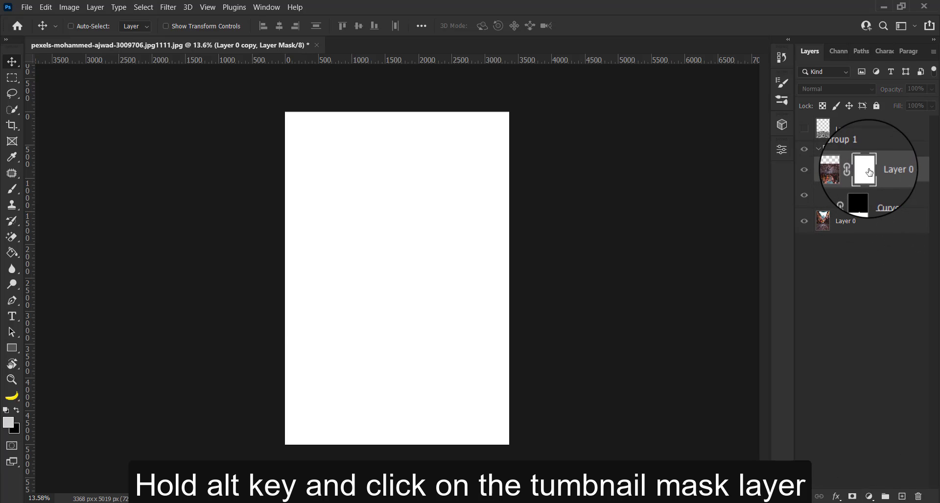
key(ctrl+v)
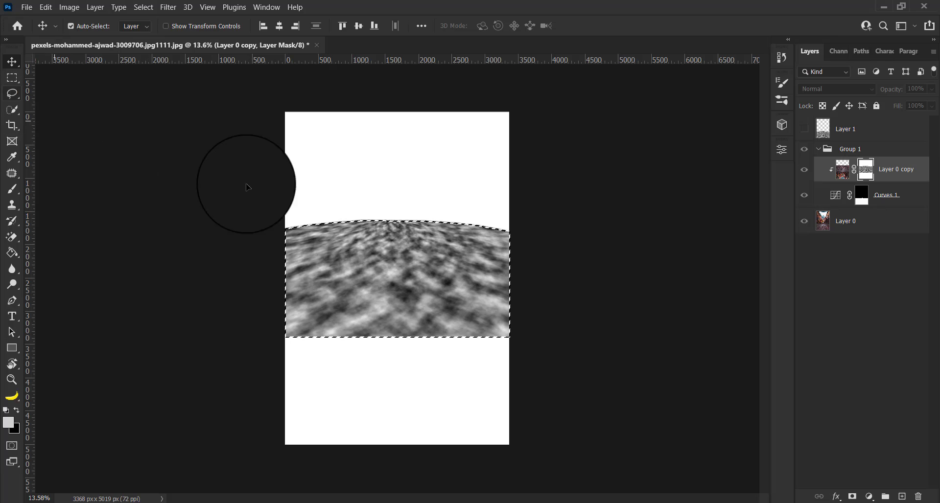
drag(398, 287, 394, 395)
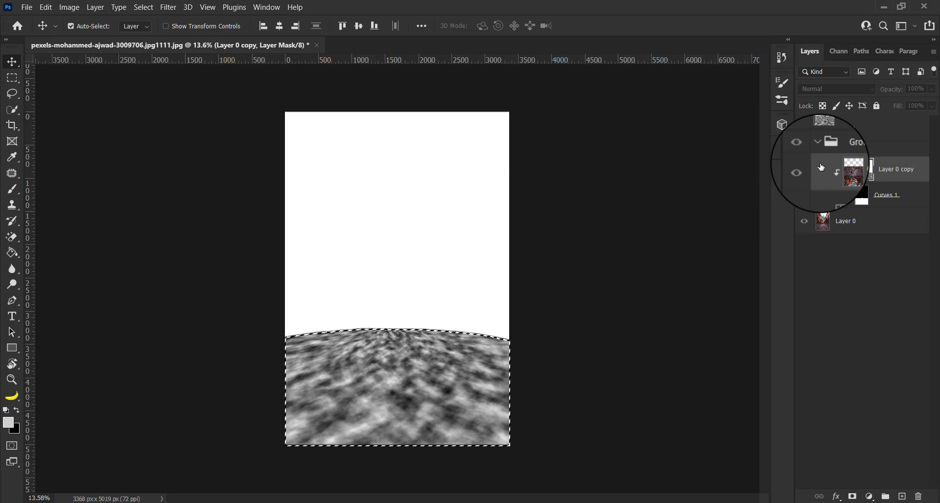
- Leave mask view to show the mirrored buildings on the street, with Layer 0 copy at about 72–80% opacity
click(842, 171)
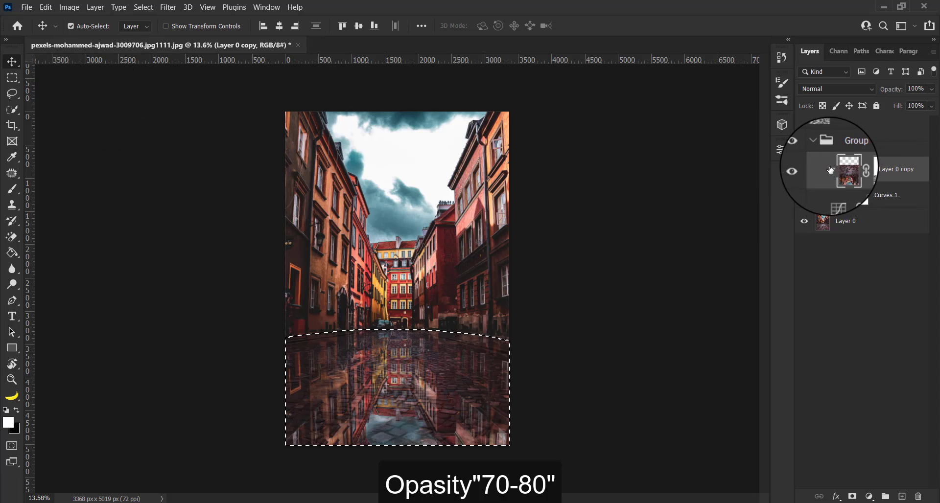
click(932, 89)
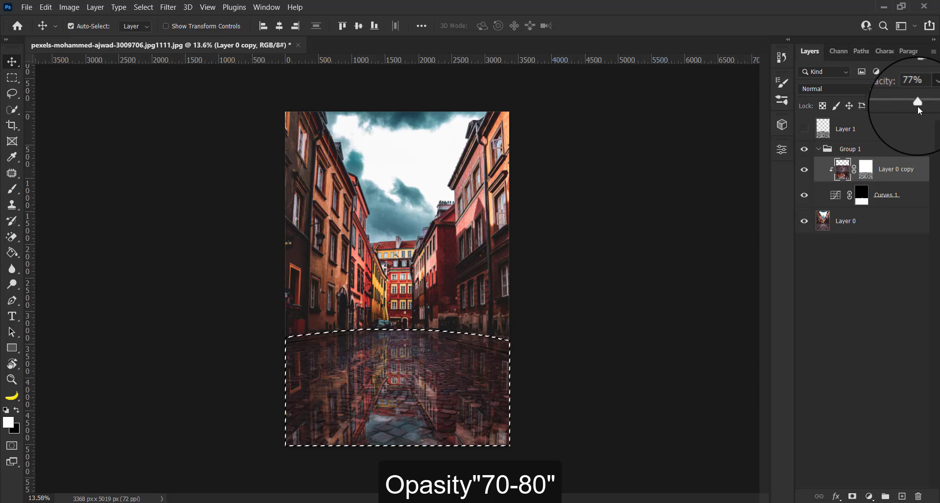
drag(919, 104, 917, 108)
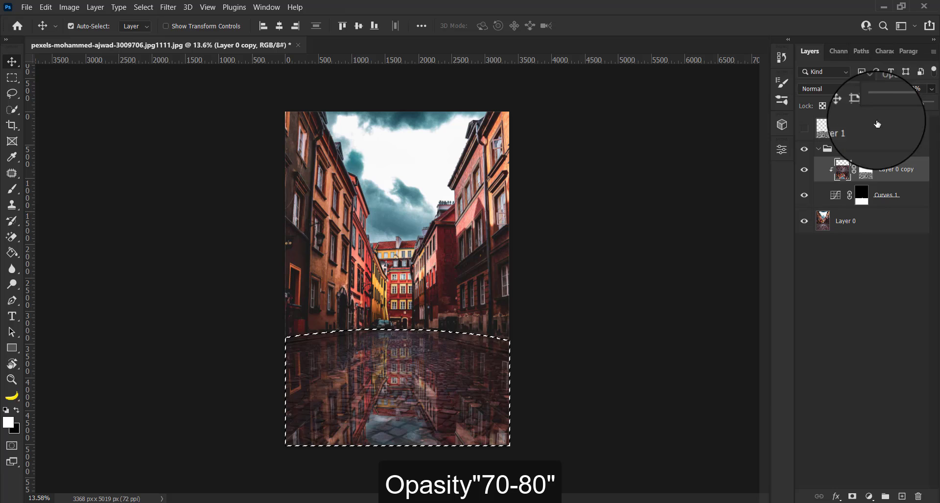
- Delete the clouds texture Layer 1 and deselect, leaving Group 1 above Layer 0
click(851, 130)
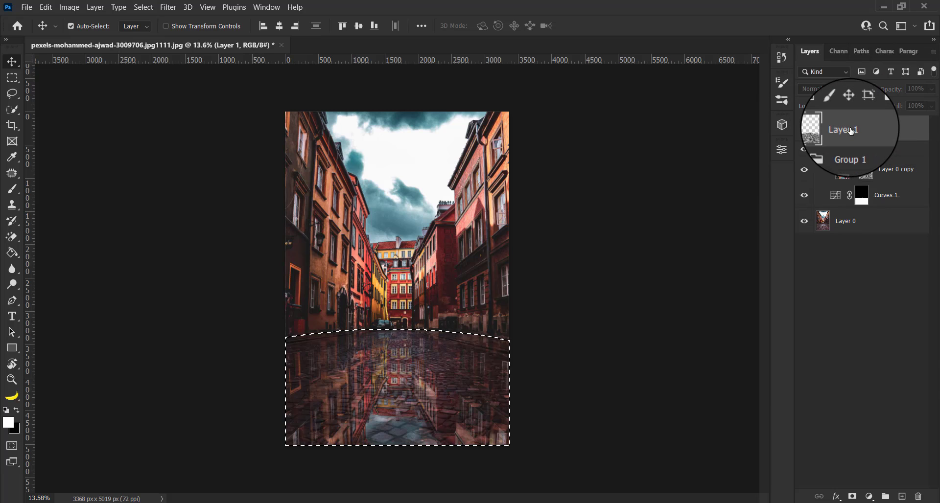
drag(851, 130, 919, 498)
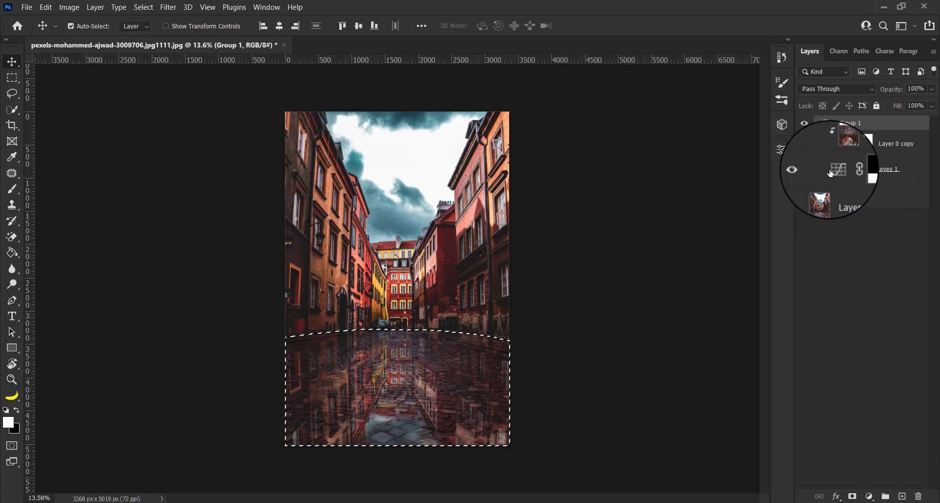
key(ctrl+d)
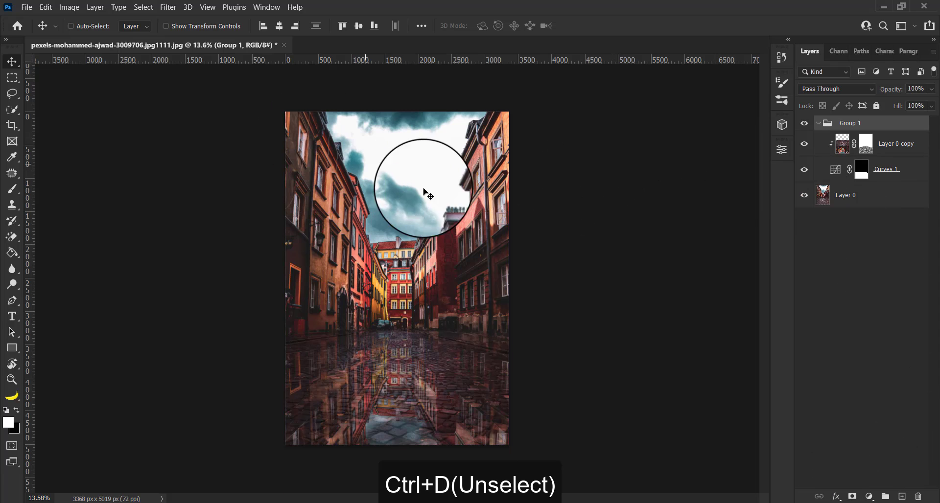